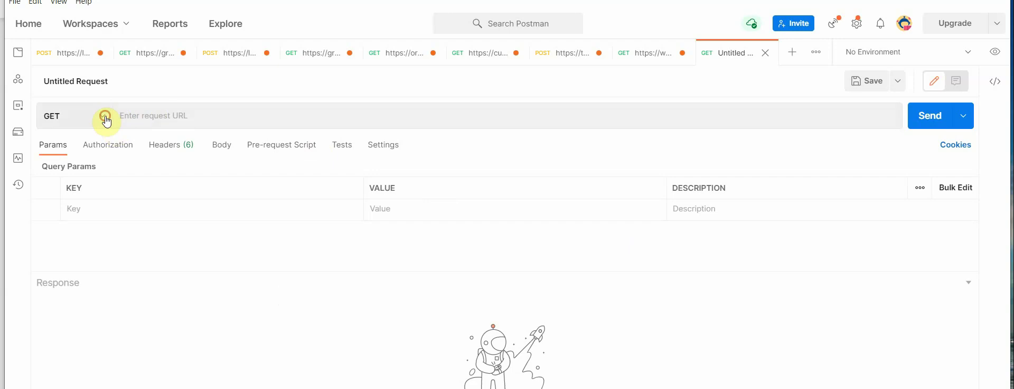
Step: Set the untitled request's method to POST
left_click(101, 117)
left_click(84, 168)
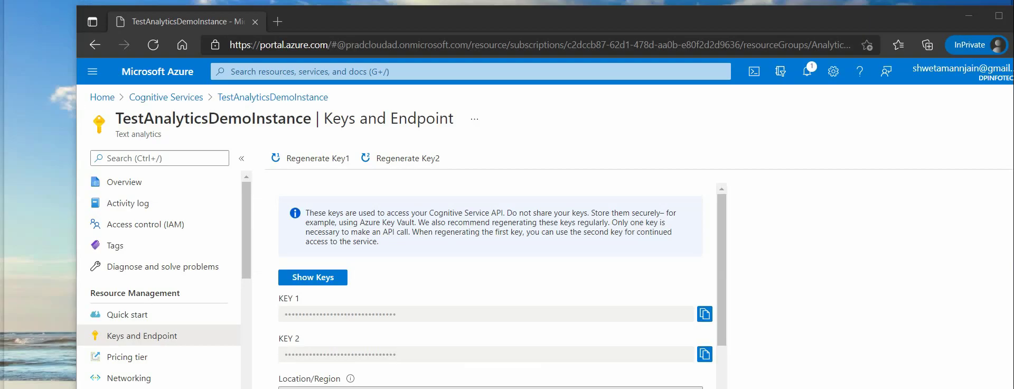
Step: Switch to the Azure portal, search for "text a" from its home page, and open the Text analytics service list
left_click(215, 385)
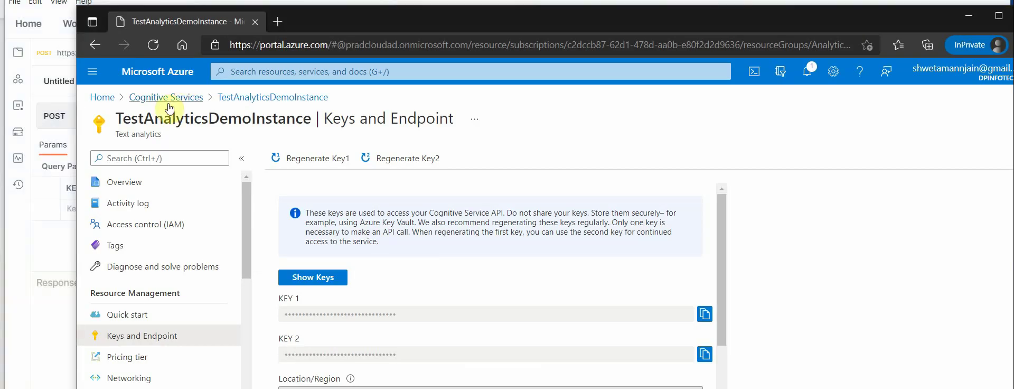
left_click(171, 100)
left_click(180, 70)
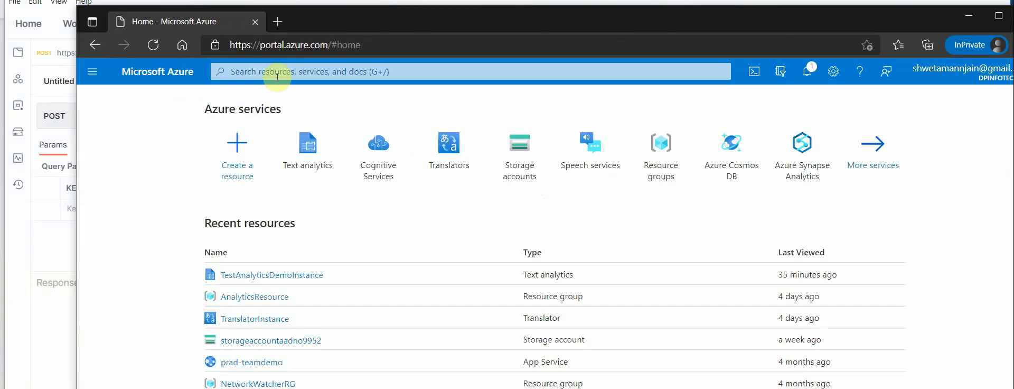
left_click(283, 71)
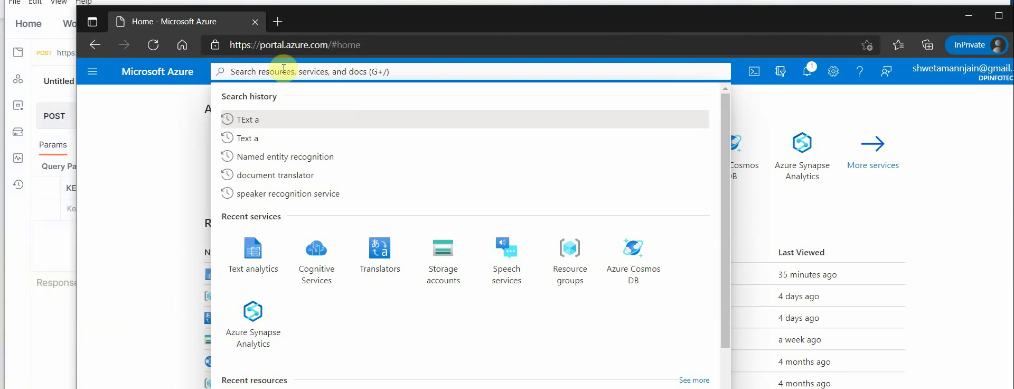
type("text a")
left_click(264, 125)
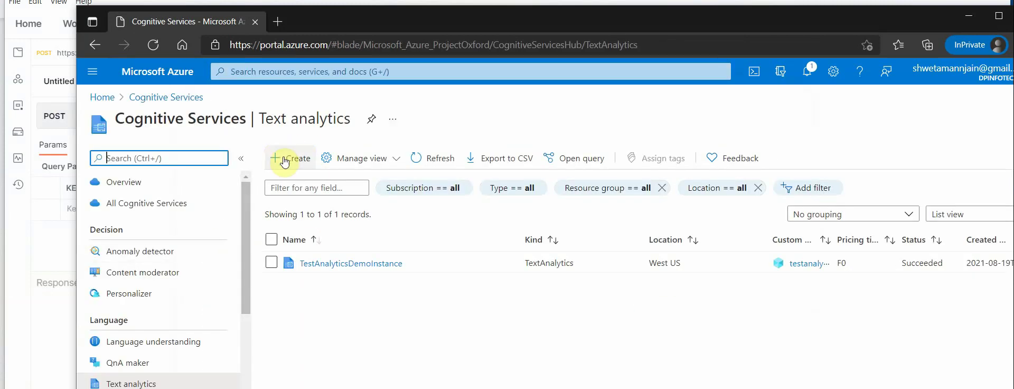
Step: Review the creation form for a new Text Analytics resource without additional features, and return to the Text analytics list
left_click(285, 160)
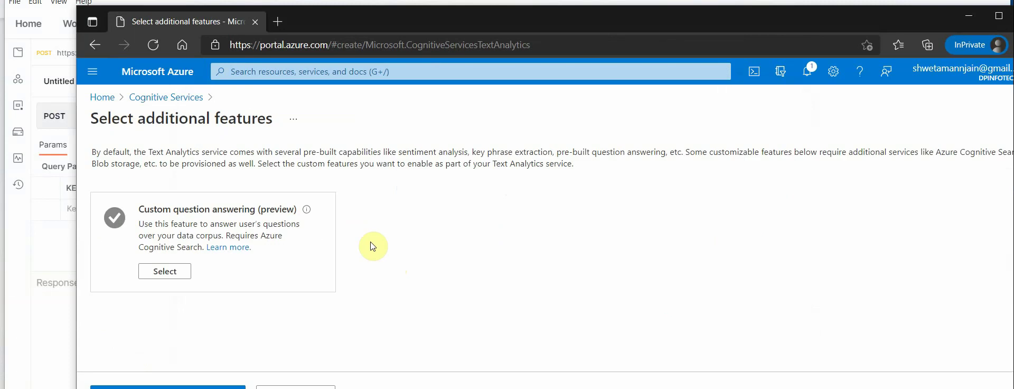
left_click(214, 387)
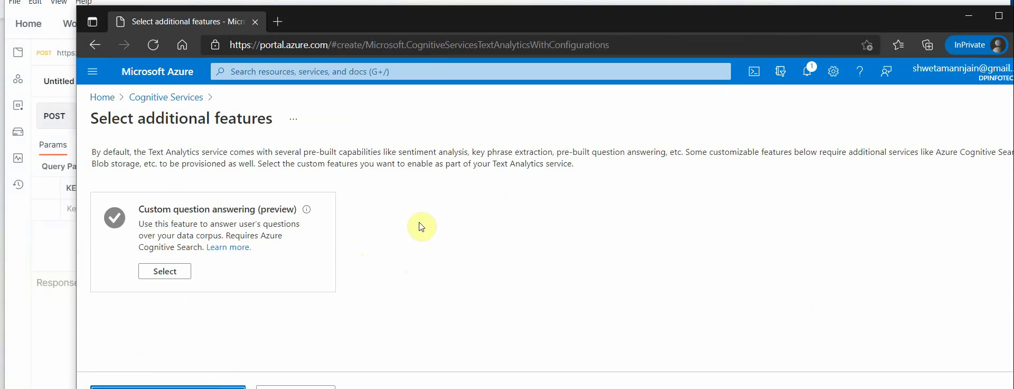
scroll(636, 273, "down", 3)
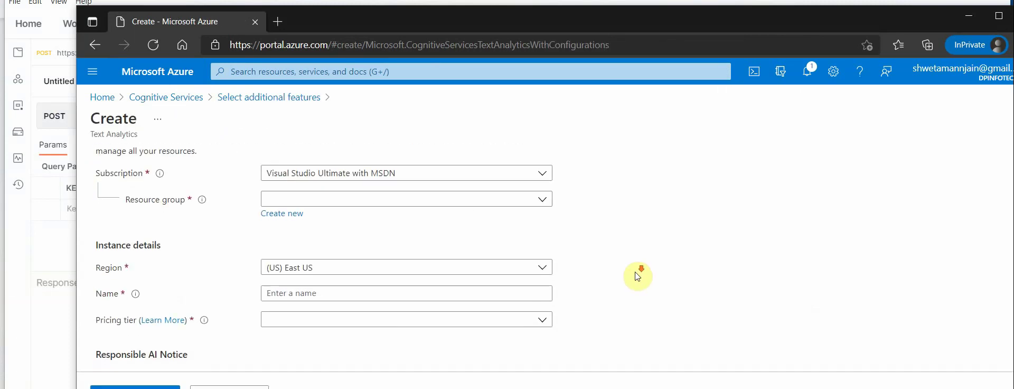
scroll(637, 275, "down", 2)
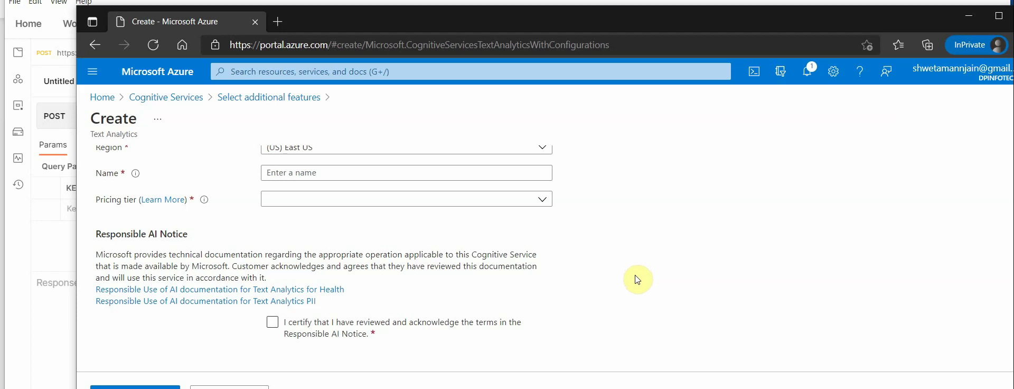
scroll(636, 277, "up", 3)
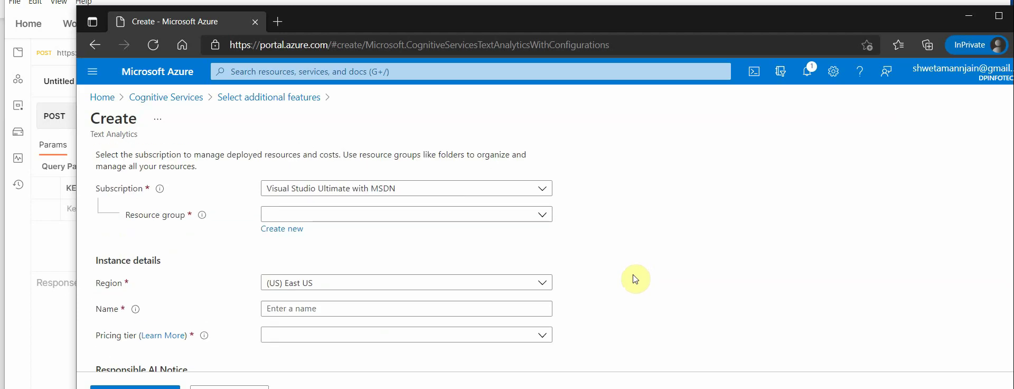
left_click(174, 97)
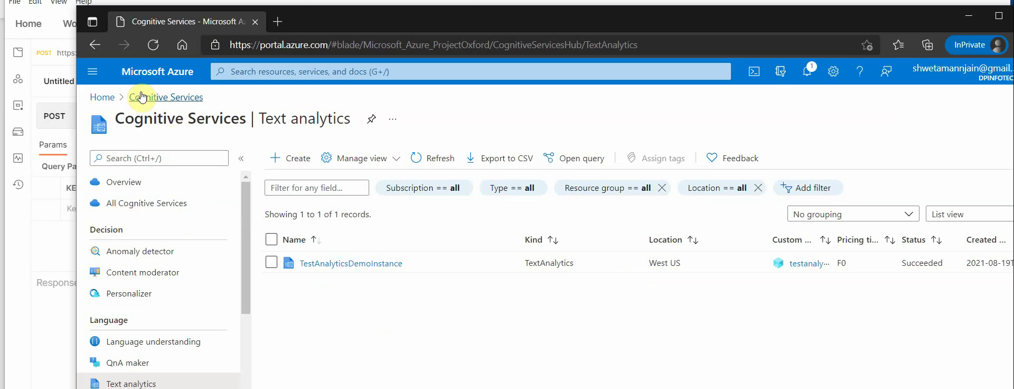
Step: Open the Keys and Endpoint page of the TestAnalyticsDemoInstance resource
left_click(348, 266)
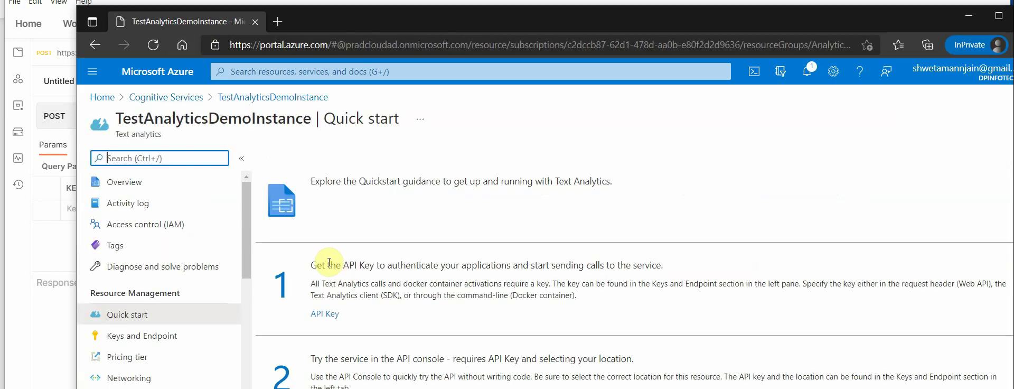
left_click(147, 338)
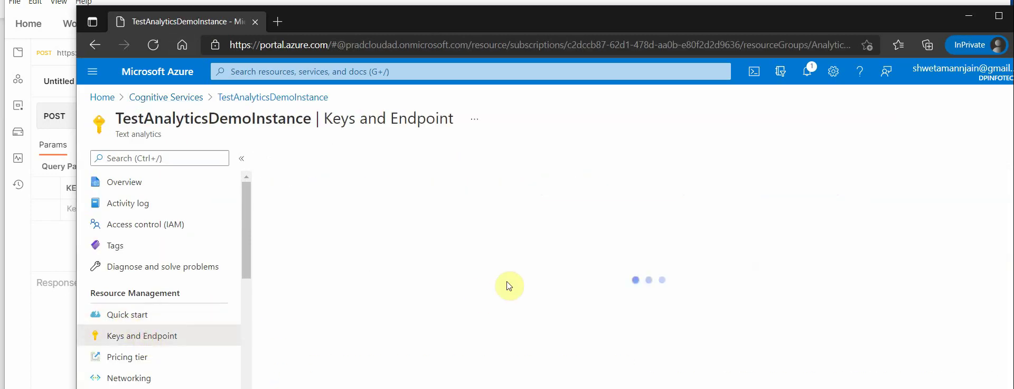
scroll(495, 308, "down", 2)
scroll(516, 312, "up", 2)
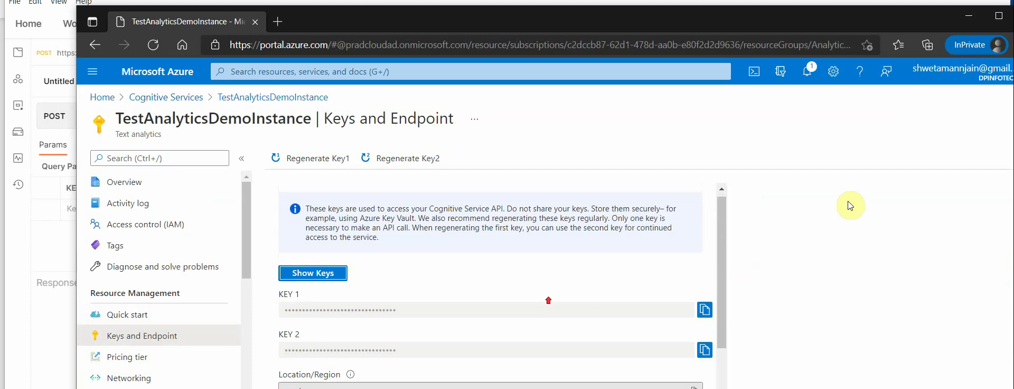
Step: Copy the TestAnalyticsDemoInstance endpoint from the Azure portal and paste it as the request URL in Postman
left_click(19, 353)
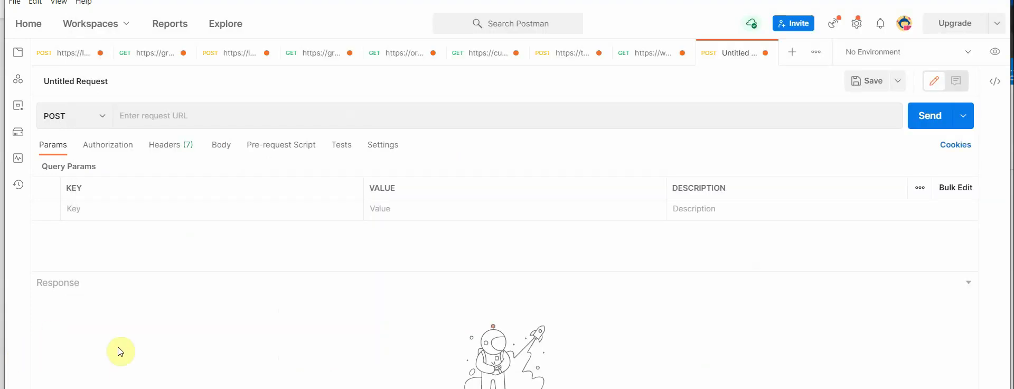
left_click(207, 113)
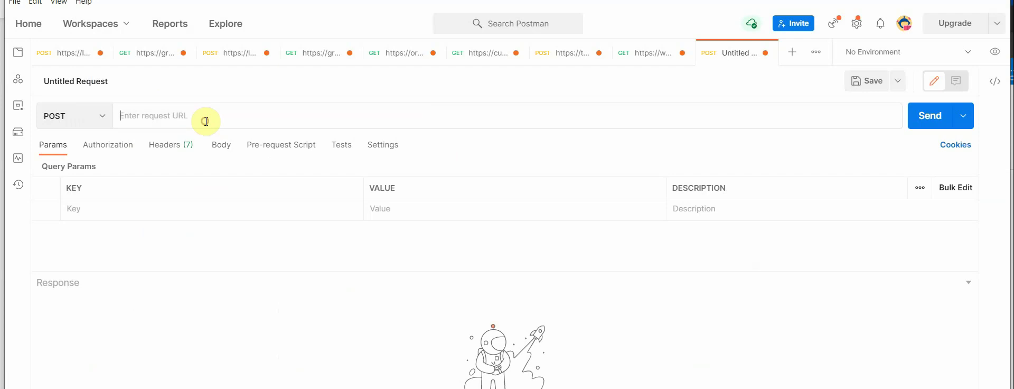
key("alt+Tab")
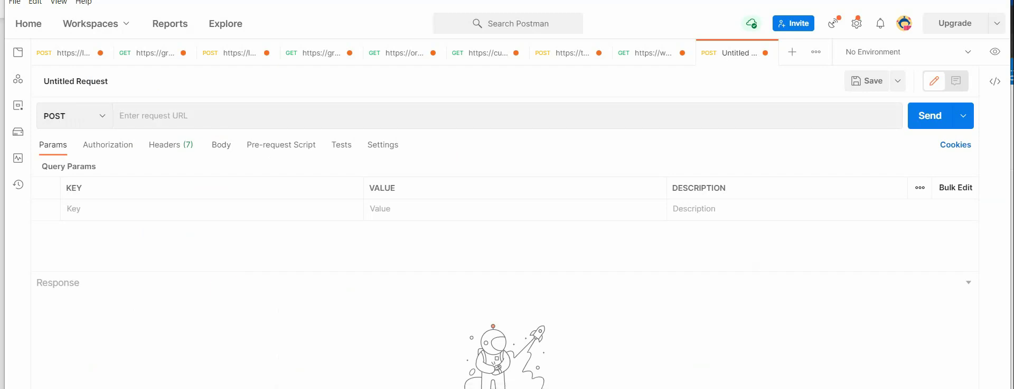
left_click(364, 373)
key("alt+Tab")
scroll(396, 366, "down", 2)
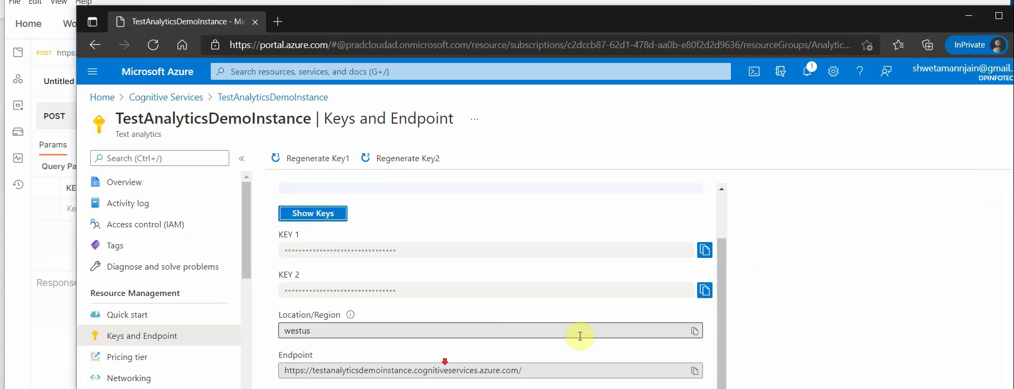
left_click(695, 371)
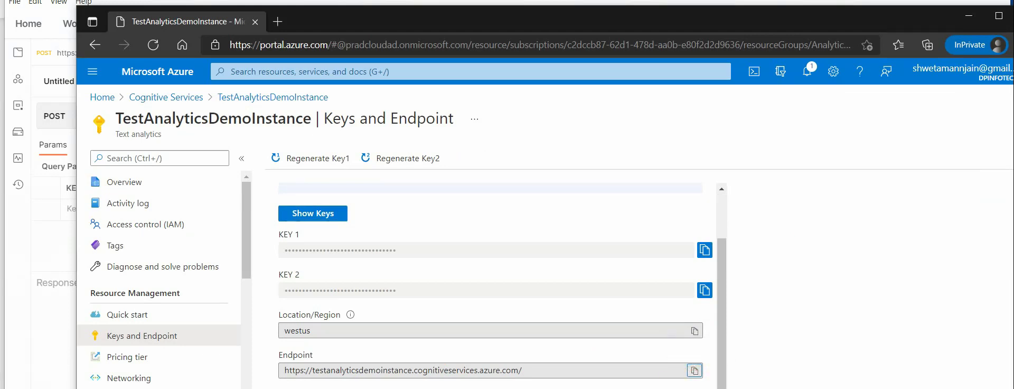
key("alt+Tab")
left_click(216, 113)
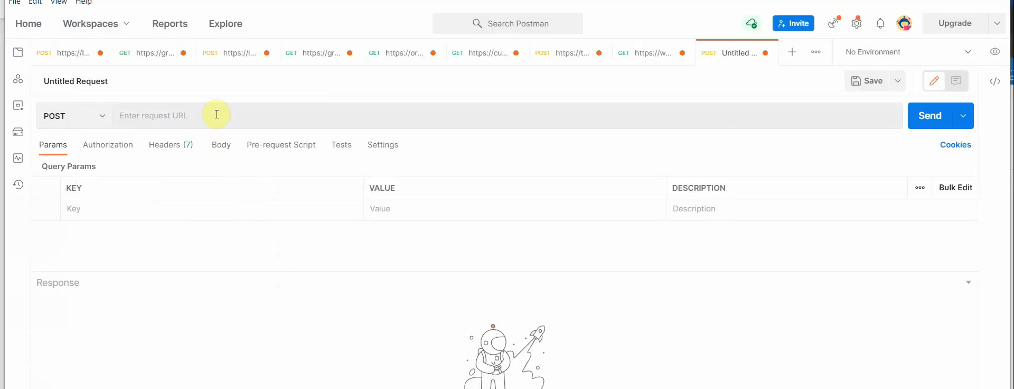
key("ctrl+v")
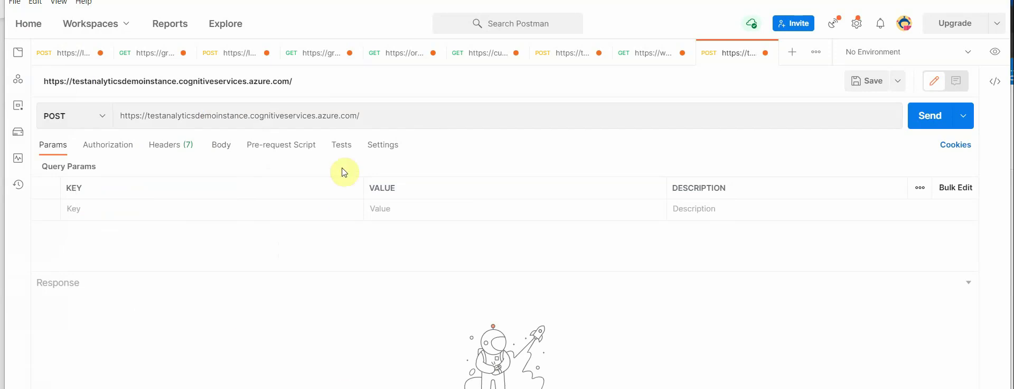
left_click(391, 116)
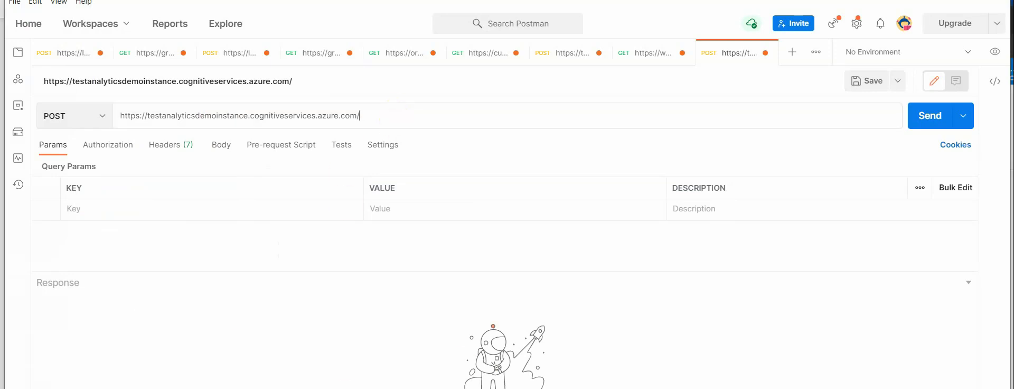
key("alt+Tab")
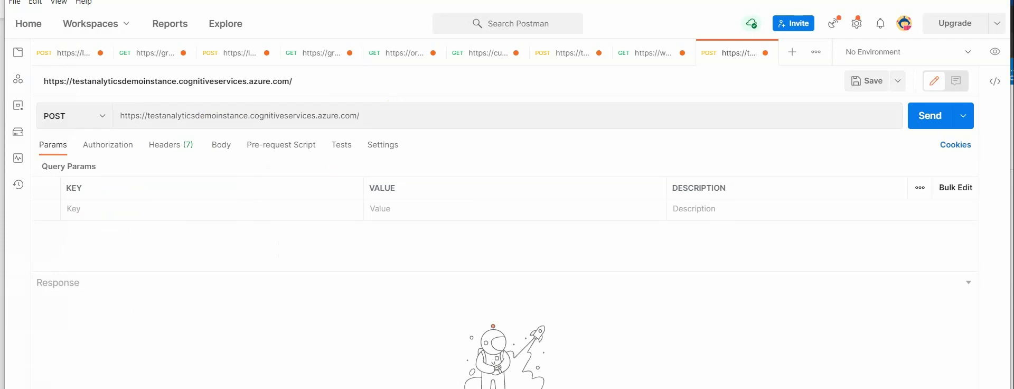
left_click_drag(376, 117, 73, 103)
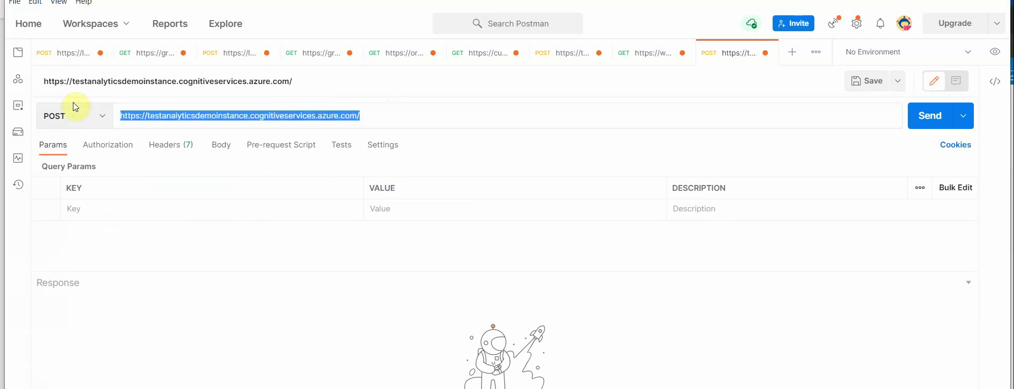
key("ctrl+v")
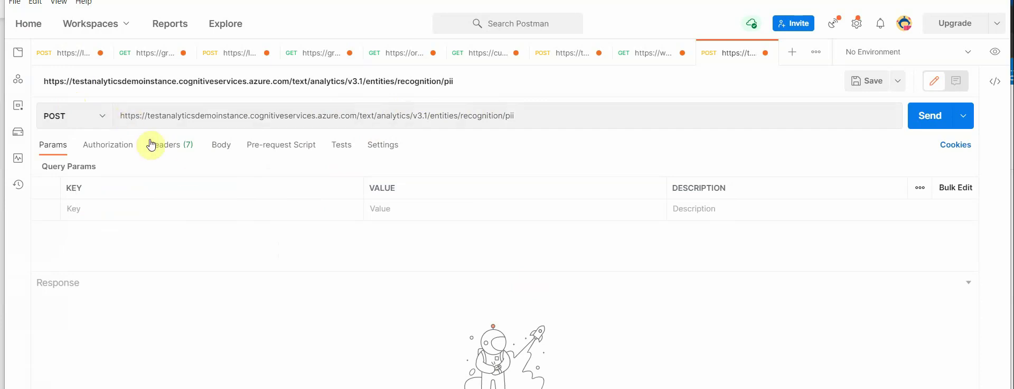
Step: Add a request header with the key name Ocp-Apim-Subscription-Key
left_click(168, 144)
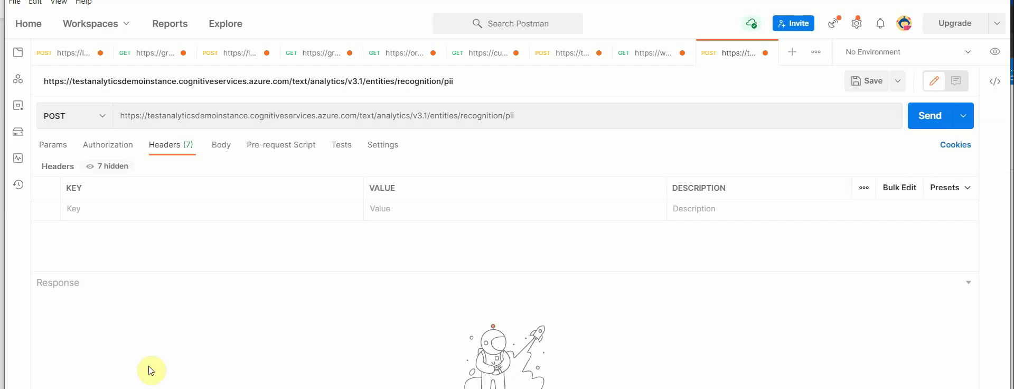
left_click(105, 215)
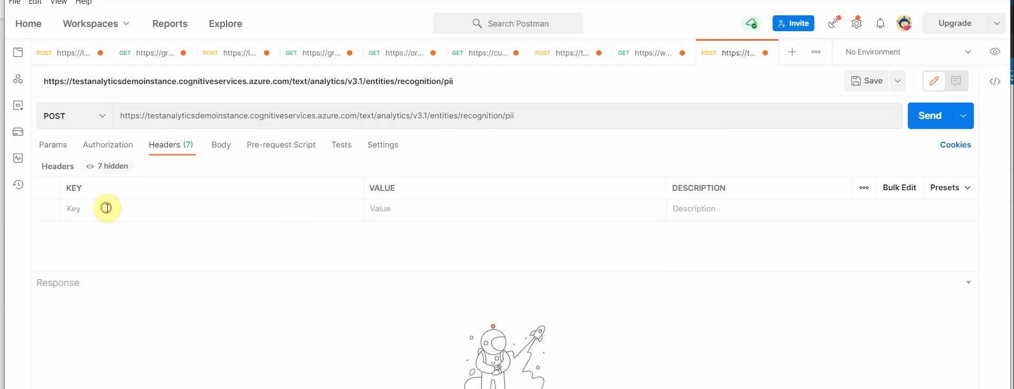
key("ctrl+v")
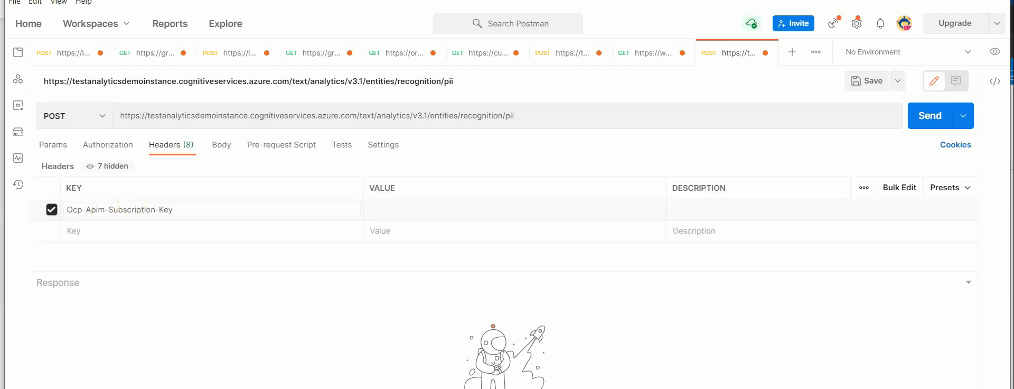
Step: Copy KEY 1 from the Azure portal and paste this API key as the Ocp-Apim-Subscription-Key header value in Postman
key("alt+Tab")
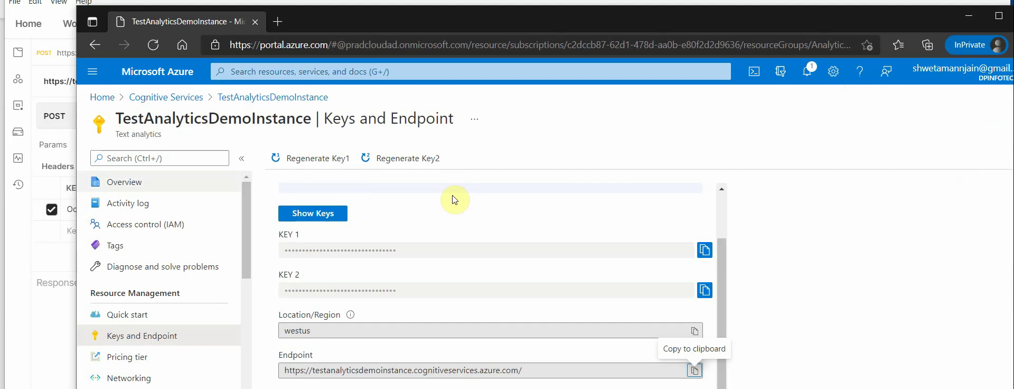
left_click(704, 251)
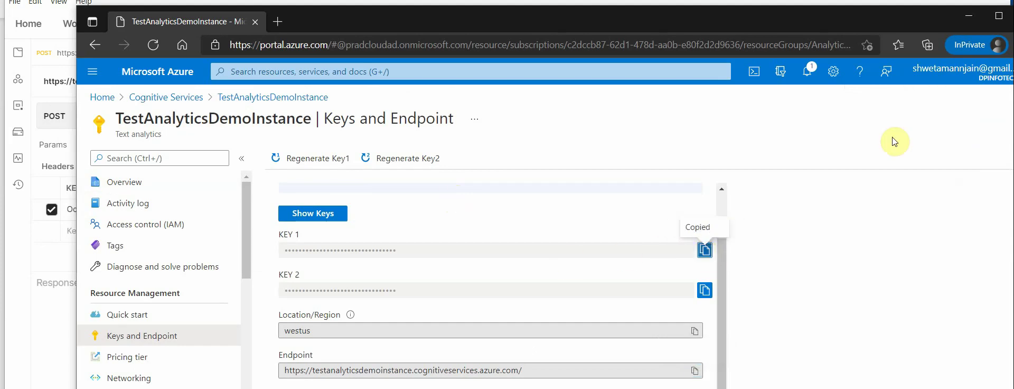
left_click(969, 15)
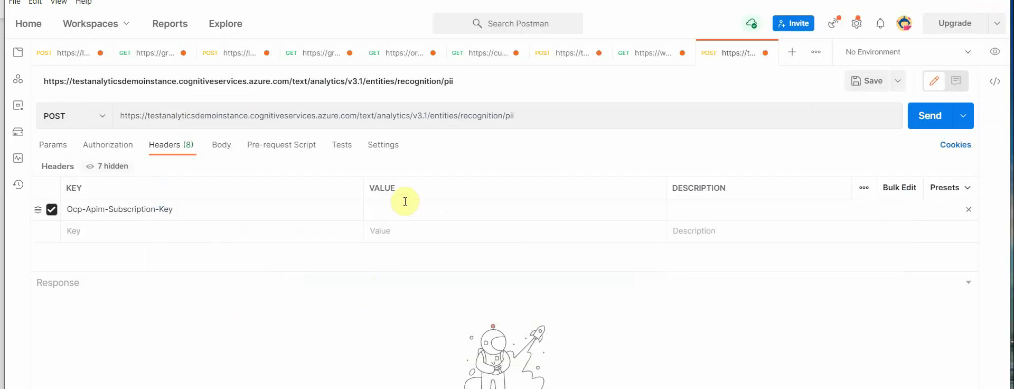
left_click(405, 206)
key("ctrl+v")
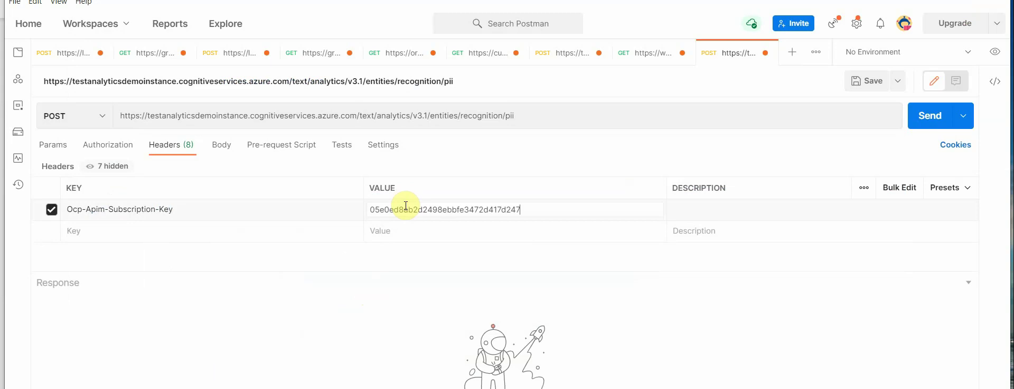
Step: Add a Content-Type request header with the value application/json
key("alt+Tab")
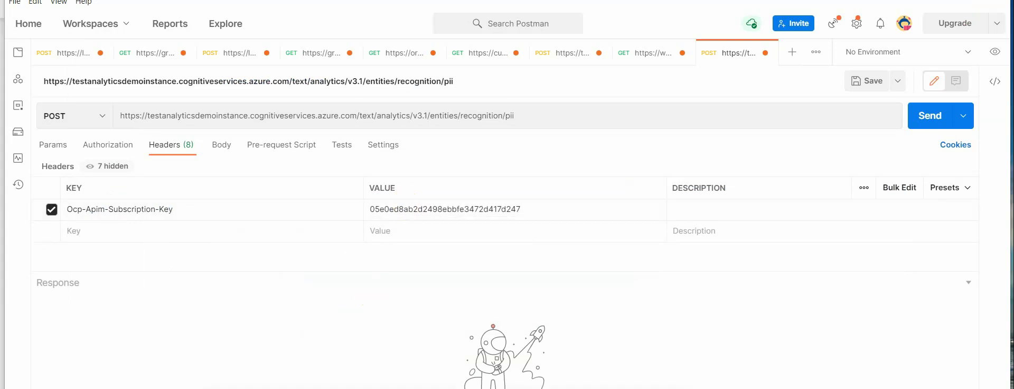
left_click(104, 233)
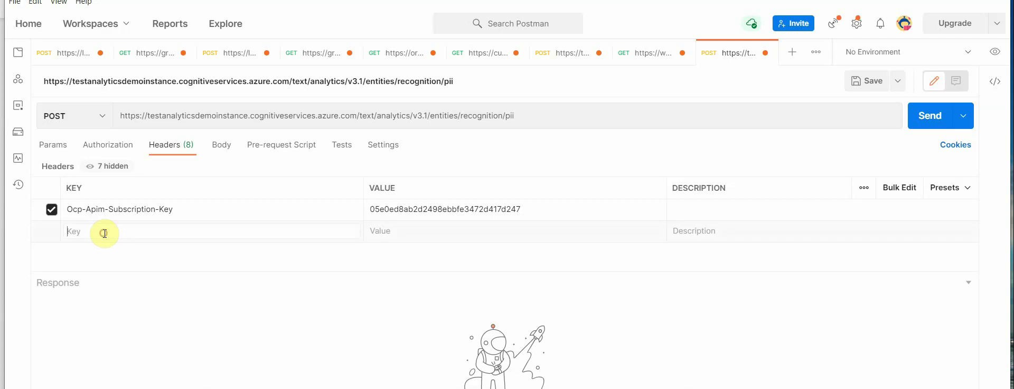
key("ctrl+v")
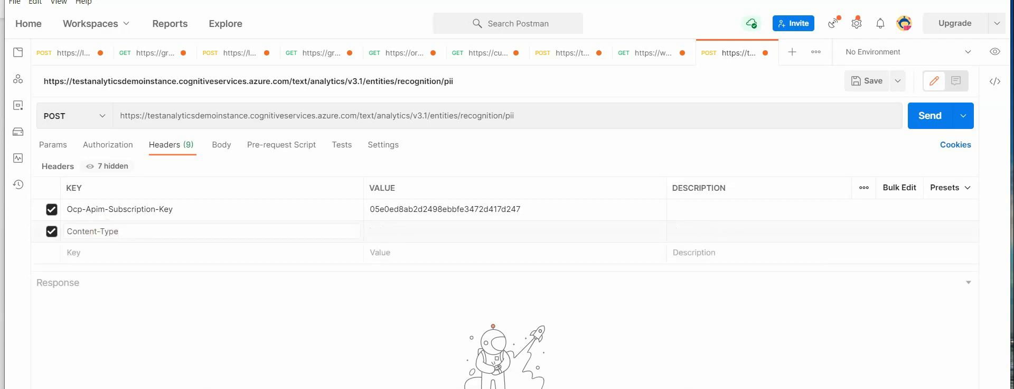
key("alt+Tab")
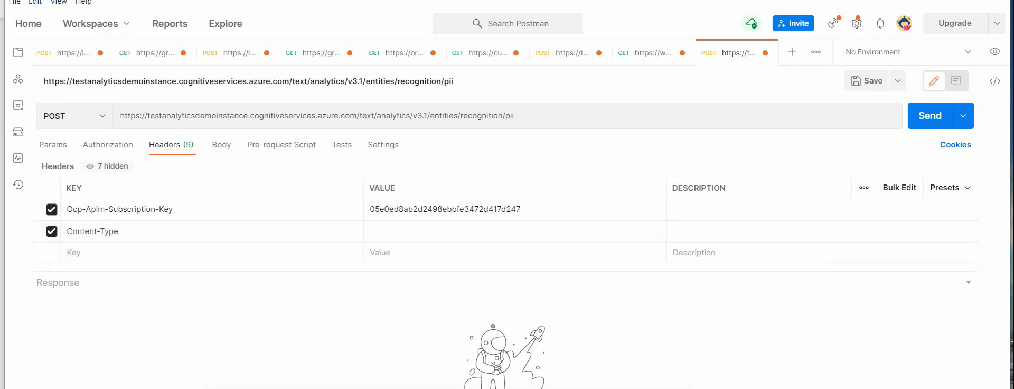
left_click(422, 235)
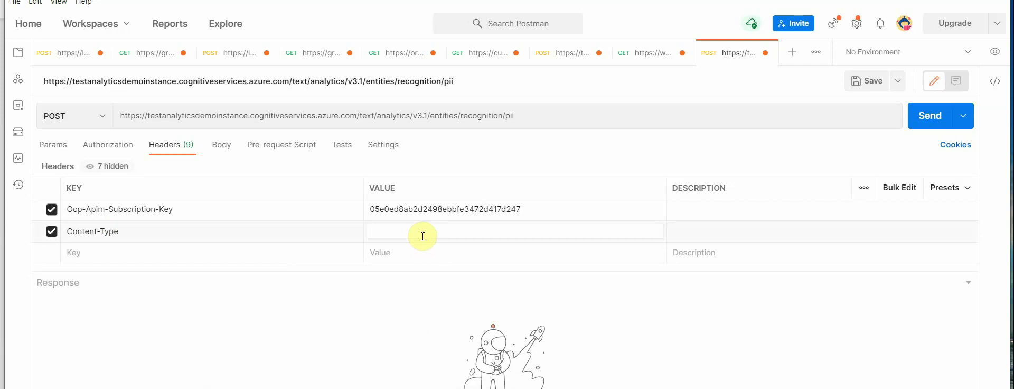
key("ctrl+v")
Step: Add a third request header with the key name Ocp-Apim-Subscription-Region
key("alt+Tab")
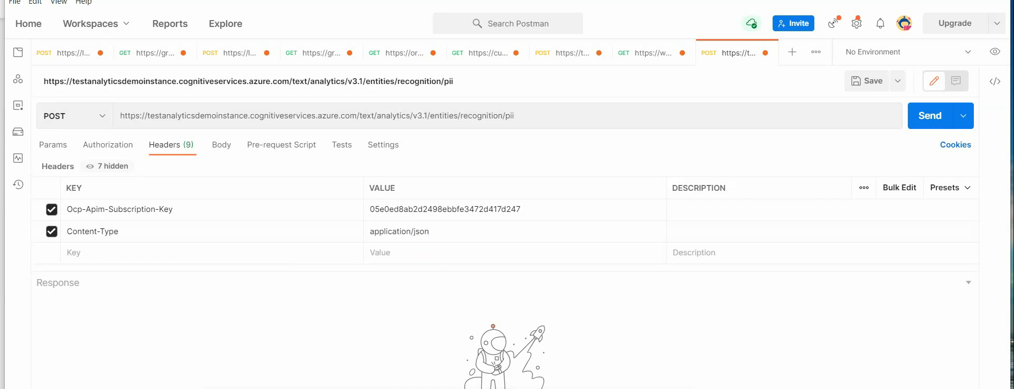
left_click(79, 249)
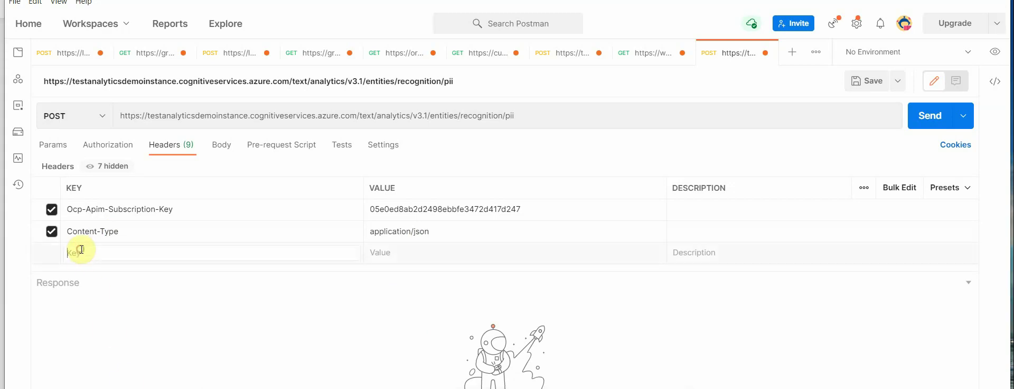
key("ctrl+v")
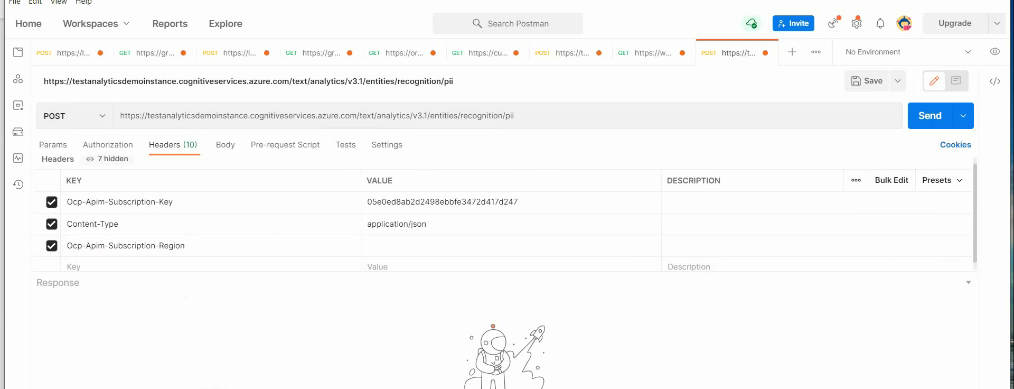
Step: Copy the location westus from the Azure portal and paste it as the Ocp-Apim-Subscription-Region header value in Postman
key("alt+Tab")
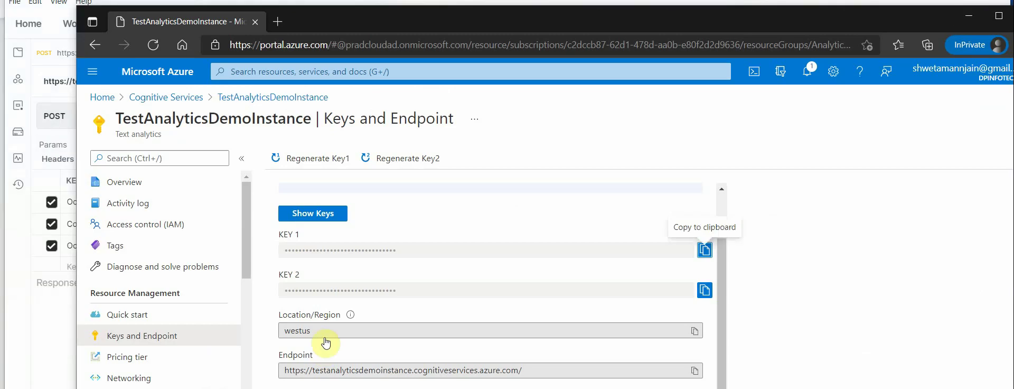
double_click(294, 331)
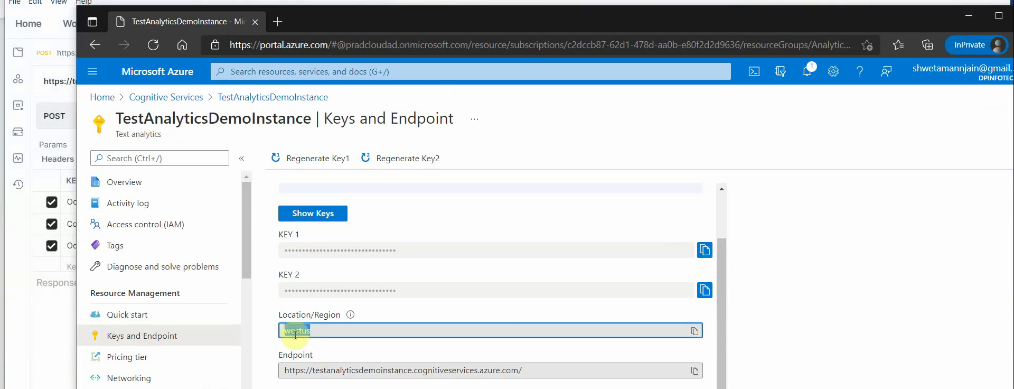
left_click(40, 362)
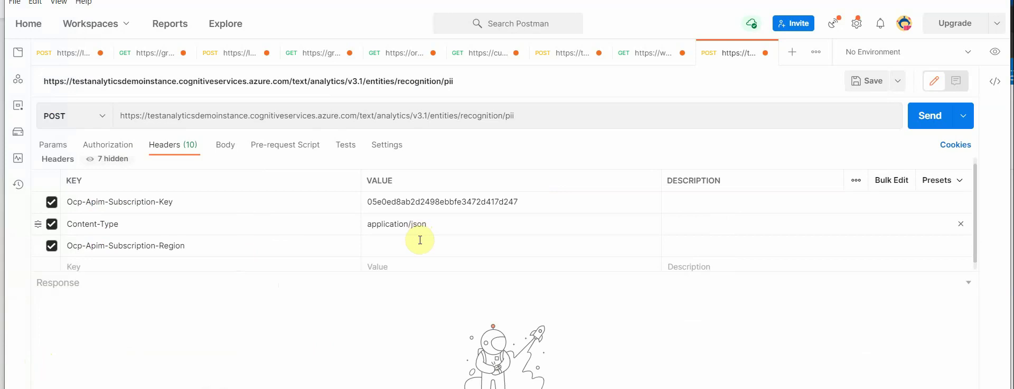
left_click(420, 240)
key("ctrl+v")
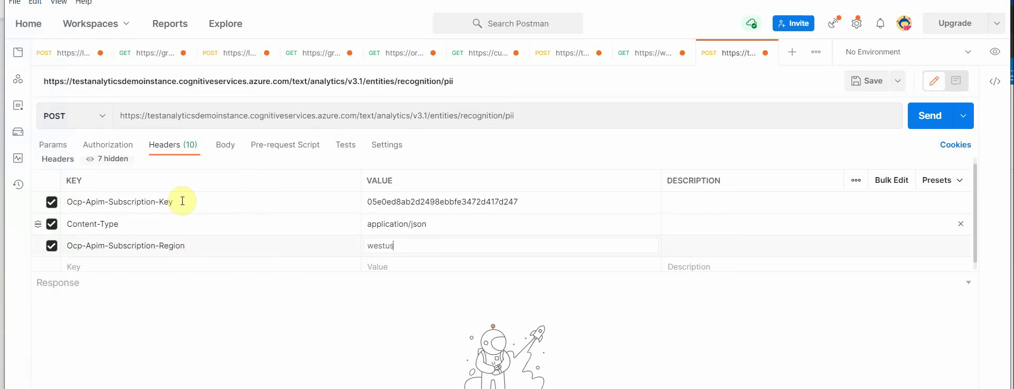
Step: Paste a raw JSON request body holding one document with id 1, language en and a sentence containing a phone number
left_click(225, 150)
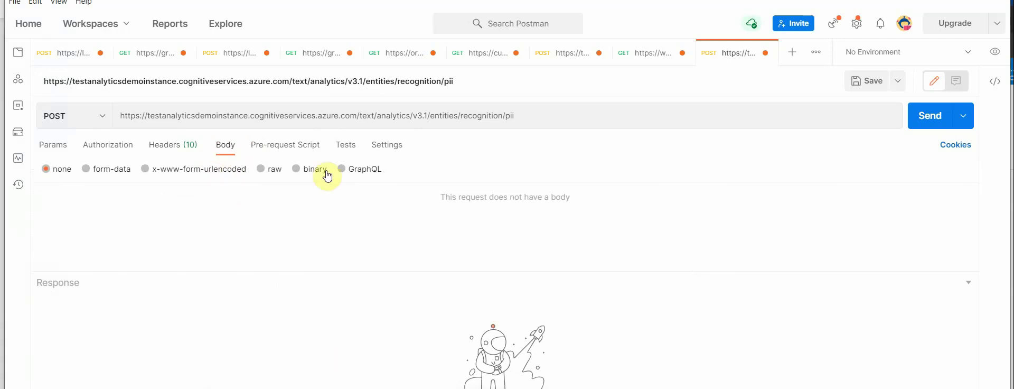
left_click(264, 173)
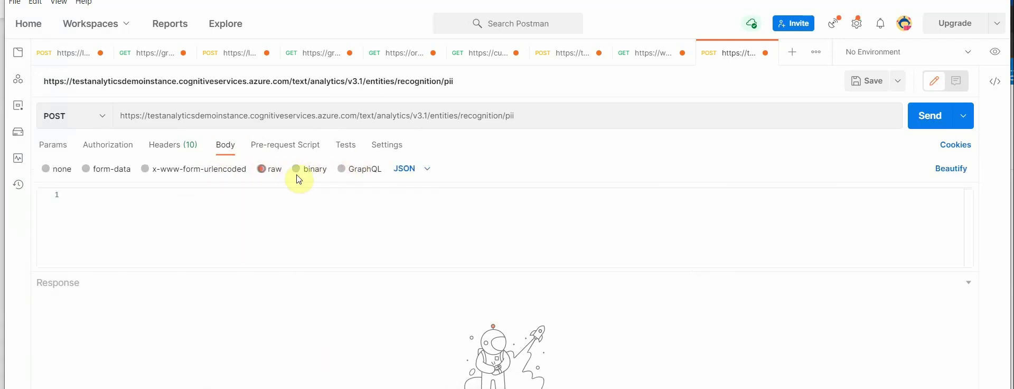
left_click(223, 213)
key("ctrl+v")
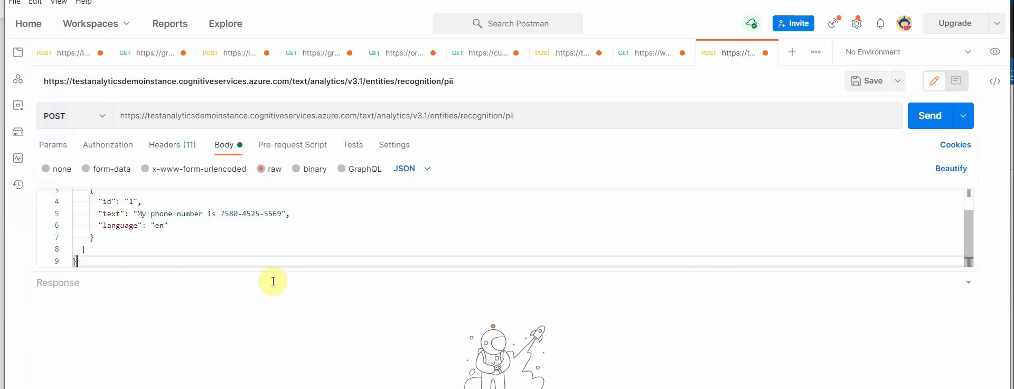
left_click_drag(277, 270, 256, 374)
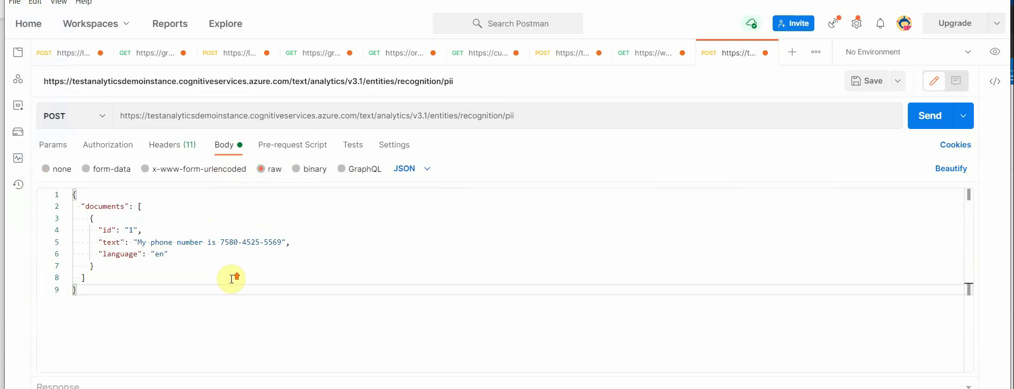
left_click(284, 306)
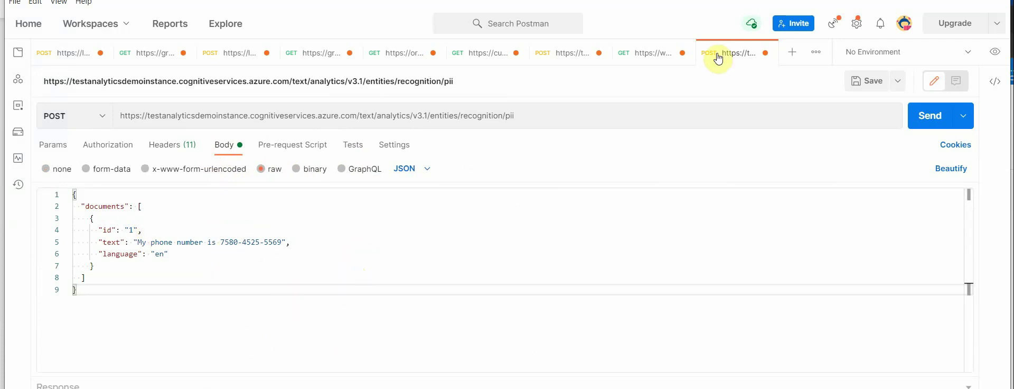
Step: Send the POST request and examine the redacted text and detected entities in the response body
left_click(912, 122)
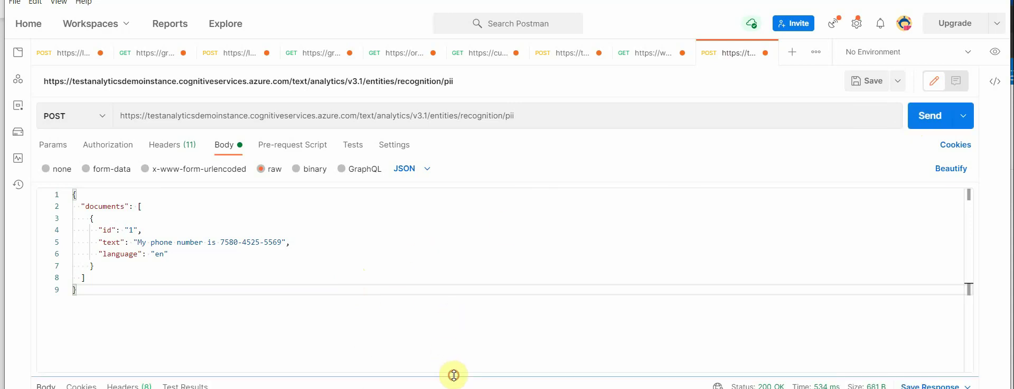
left_click_drag(453, 370, 461, 222)
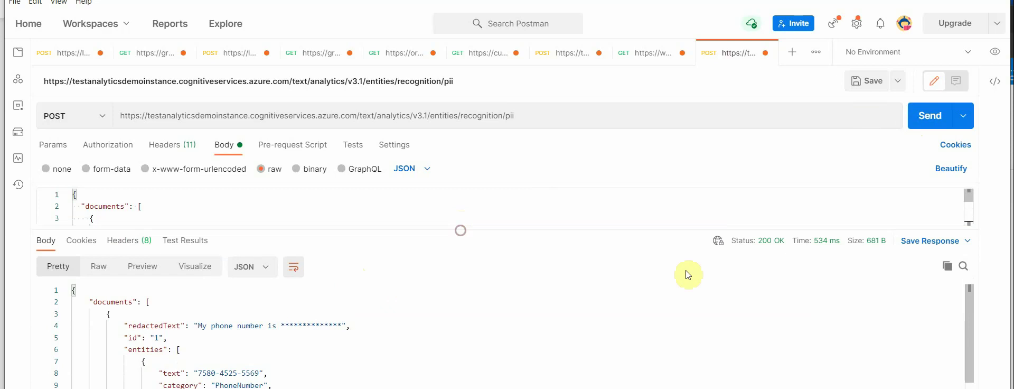
scroll(235, 338, "down", 1)
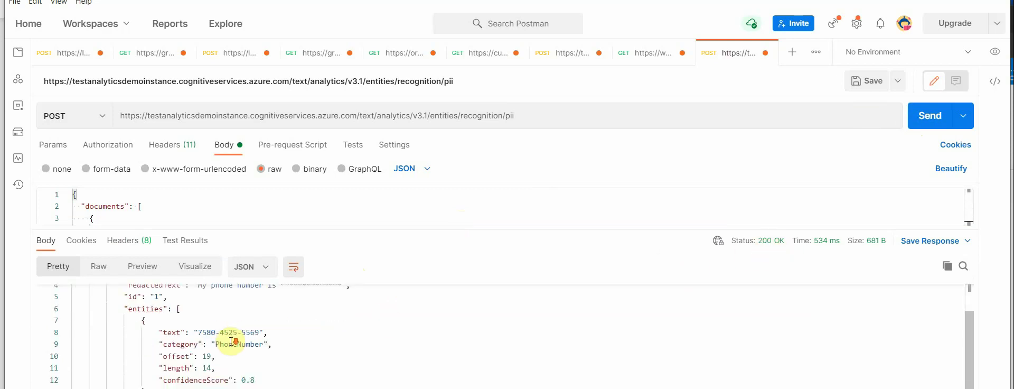
scroll(231, 340, "up", 1)
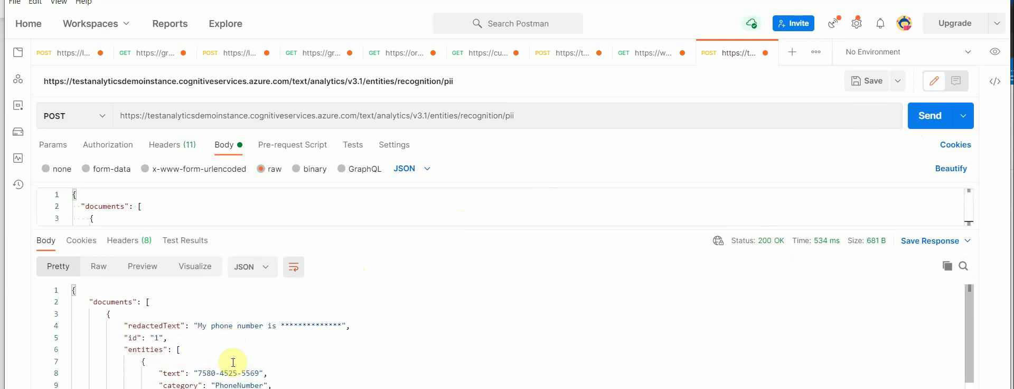